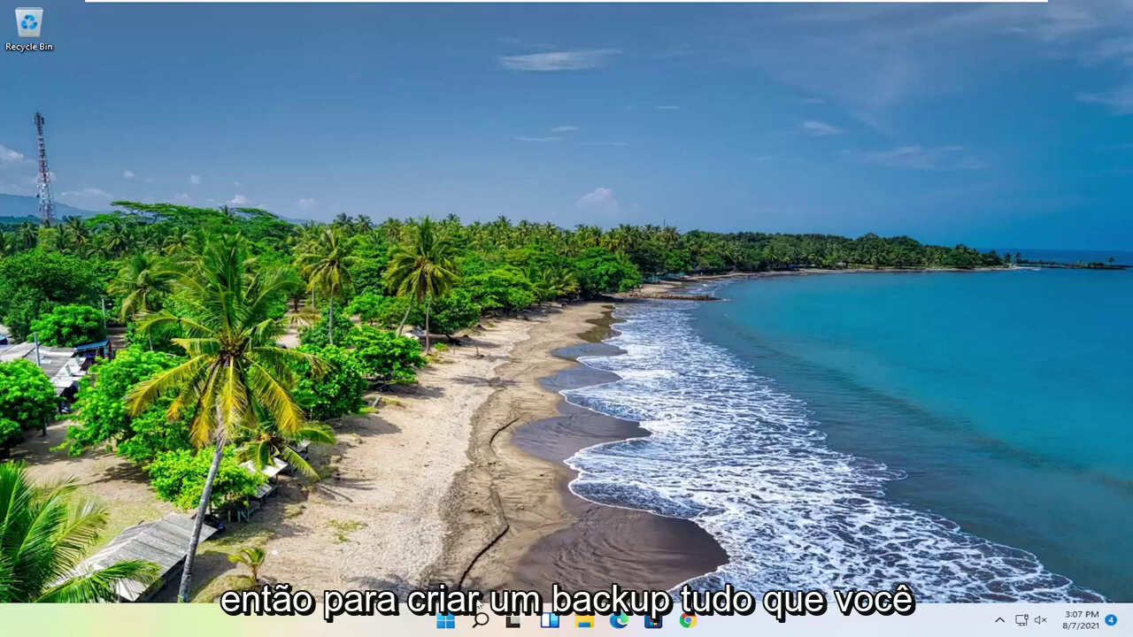
Step: Search Windows for regedit and run Registry Editor as administrator, allowing it to make changes to the device
click(481, 619)
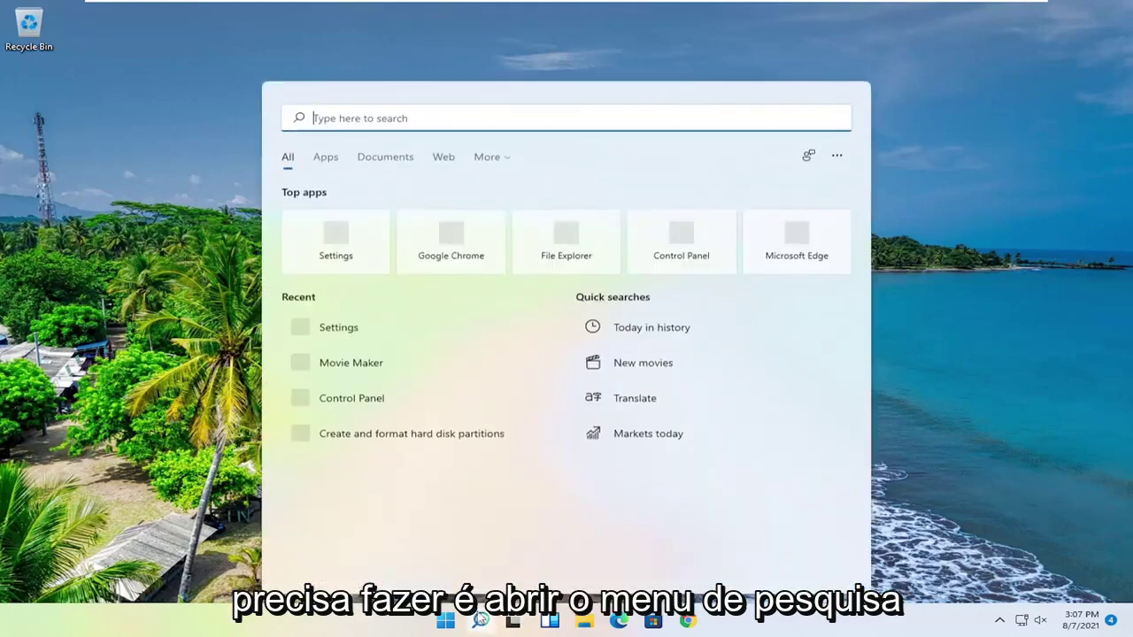
text(regedit)
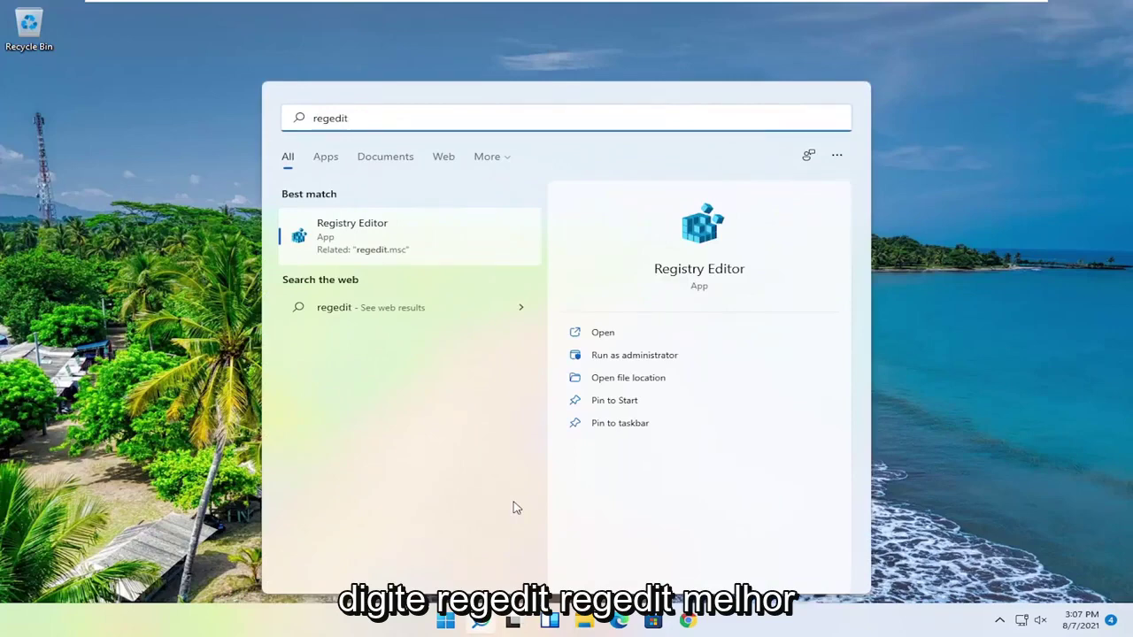
right_click(342, 234)
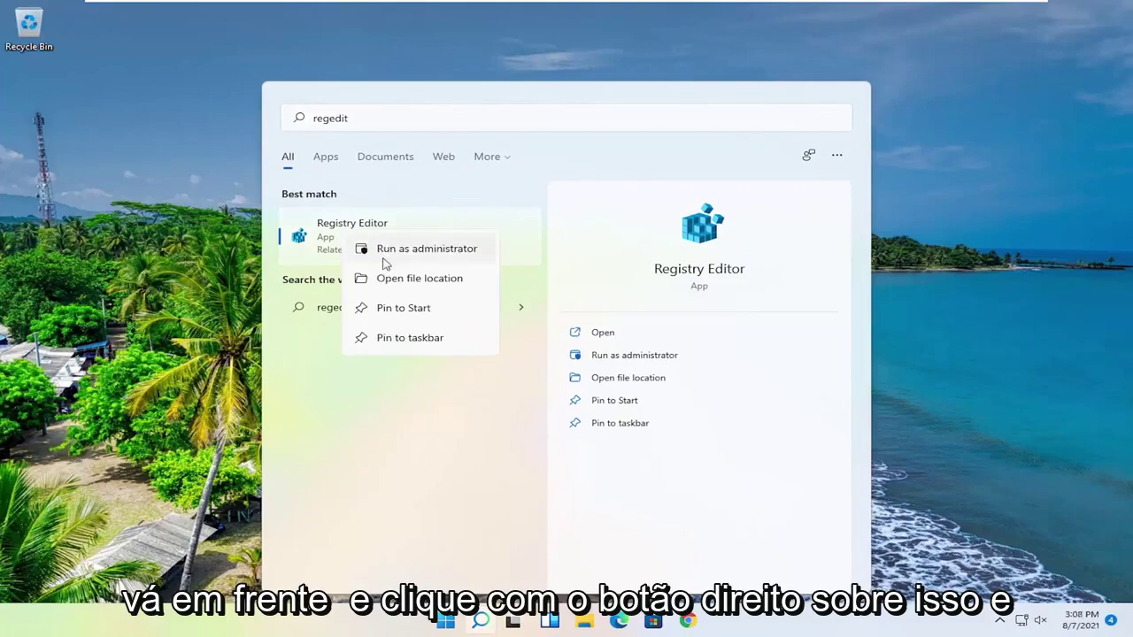
click(459, 255)
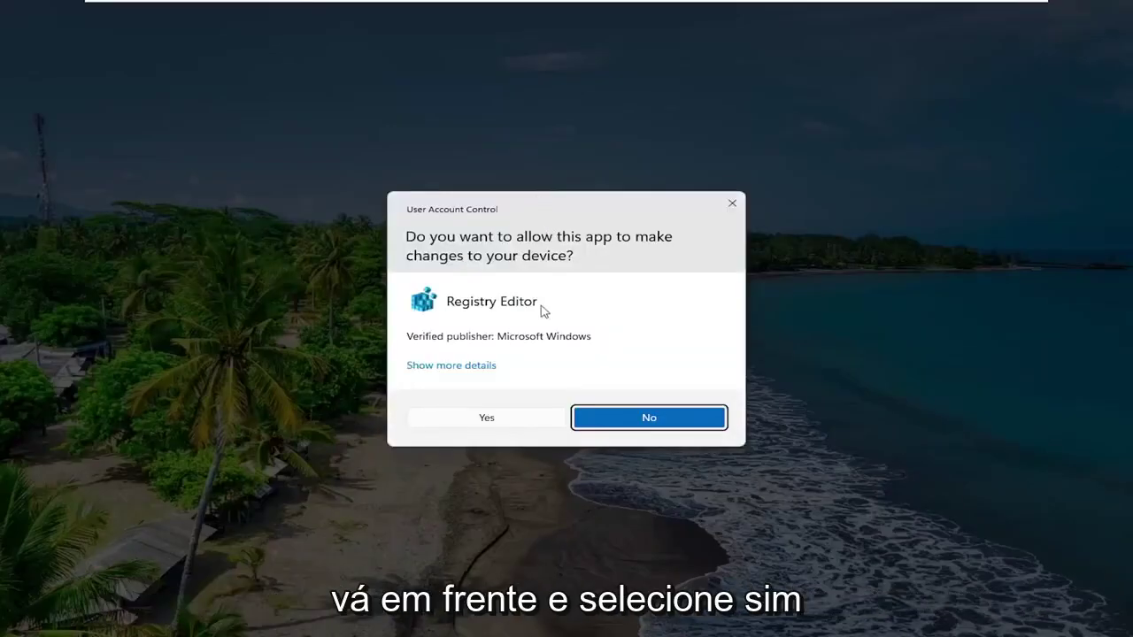
click(463, 418)
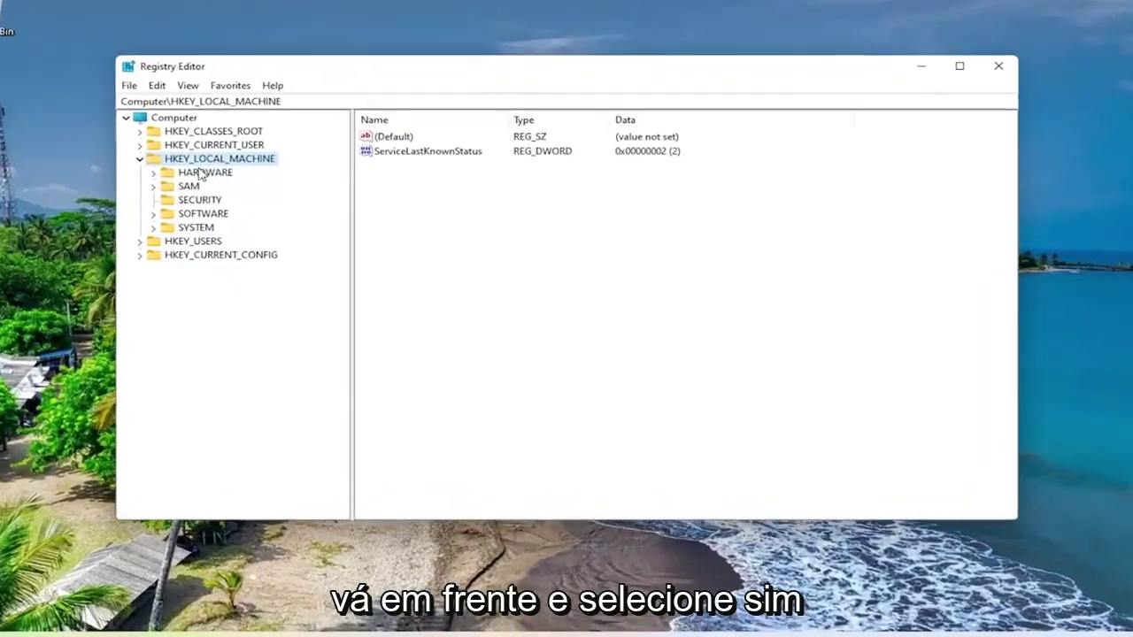
Step: Select the Computer root in the registry tree and view the export dialog with the All range, closing it without saving
click(169, 164)
click(202, 127)
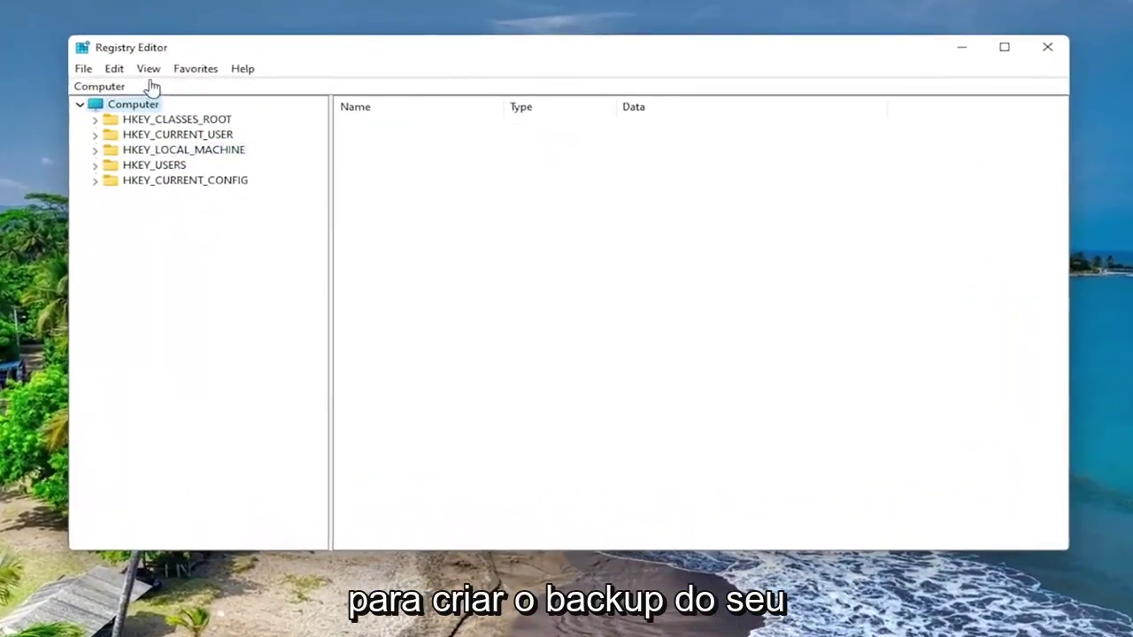
click(83, 73)
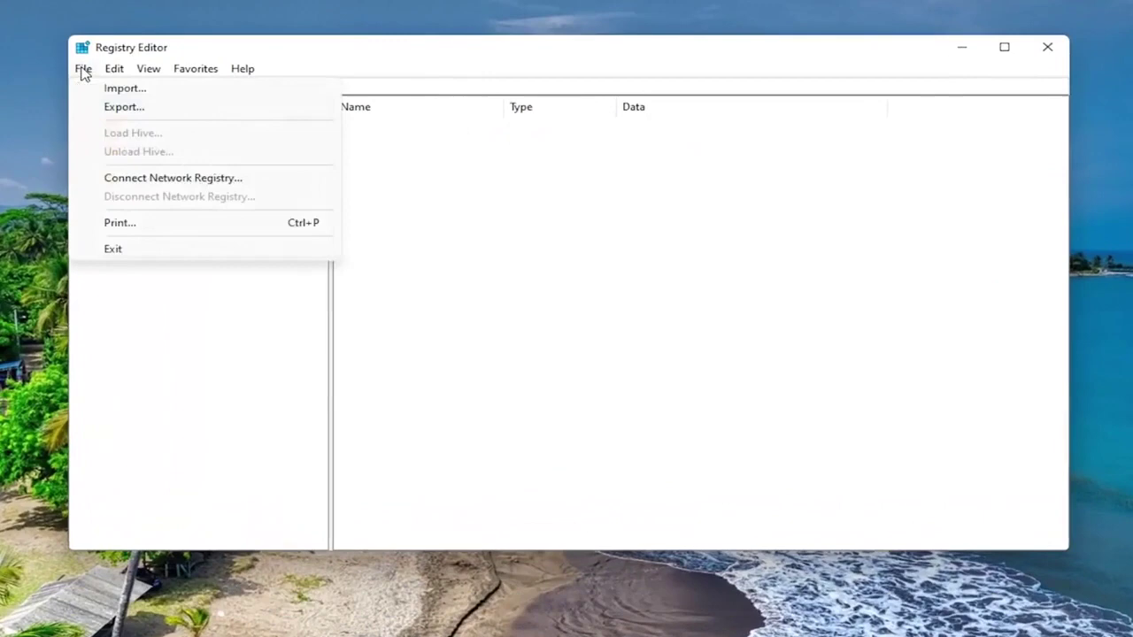
click(109, 108)
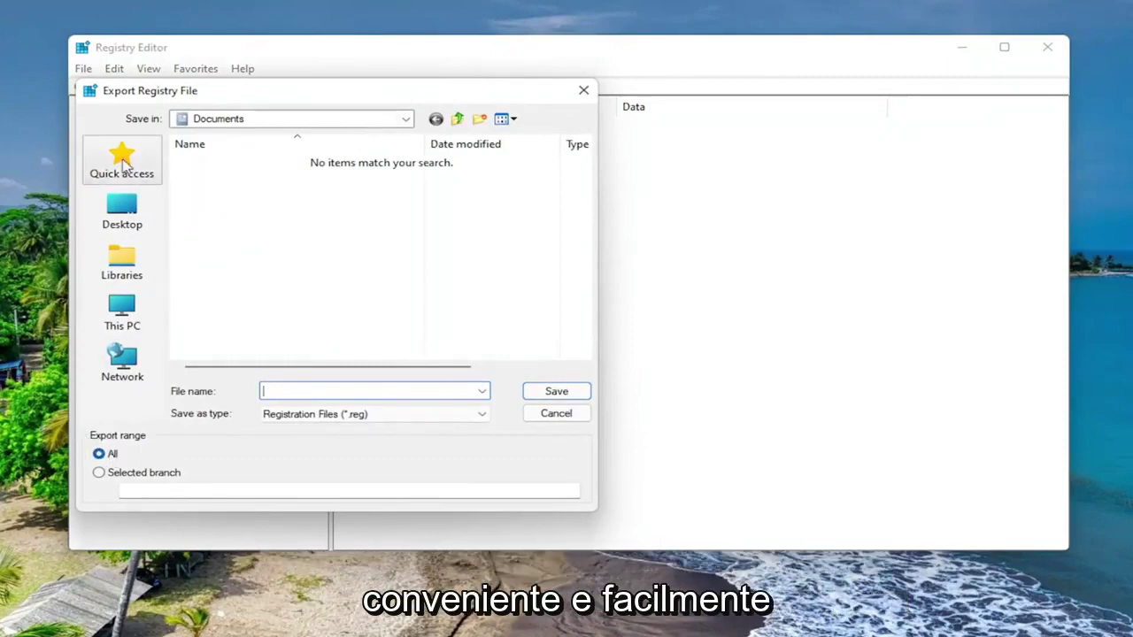
click(585, 91)
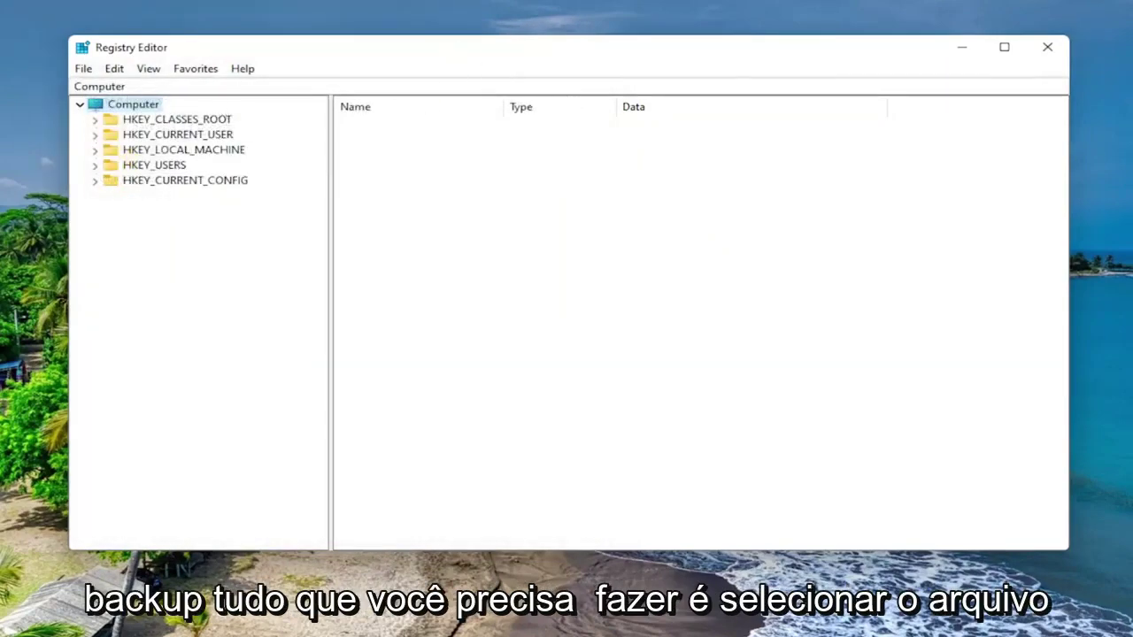
Step: View the registry import dialog used for restoring a backup and cancel it without choosing a file
click(83, 69)
click(122, 103)
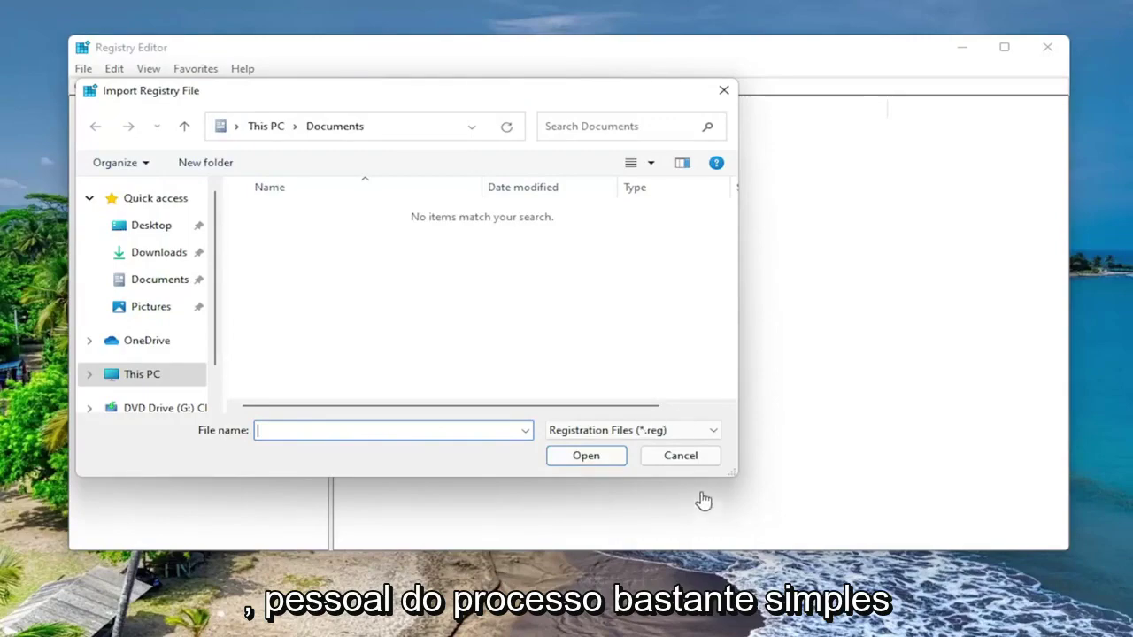
click(688, 458)
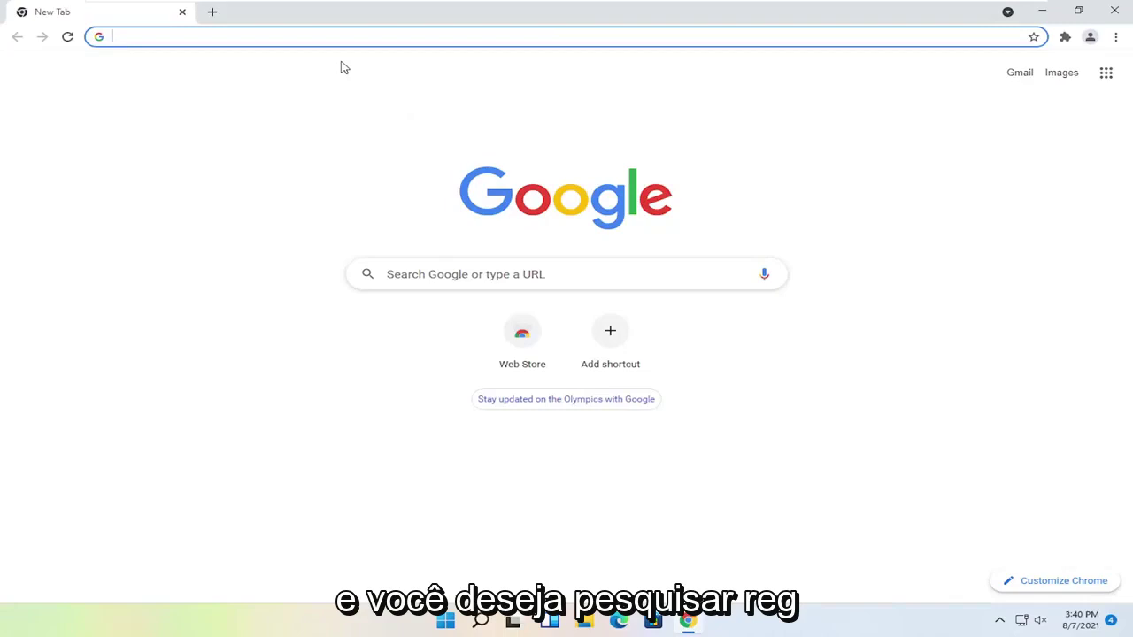
Step: Search Google in Chrome for "regsofts registry repair" and open the Free Window Registry Repair page on RegSofts.com
text(reg)
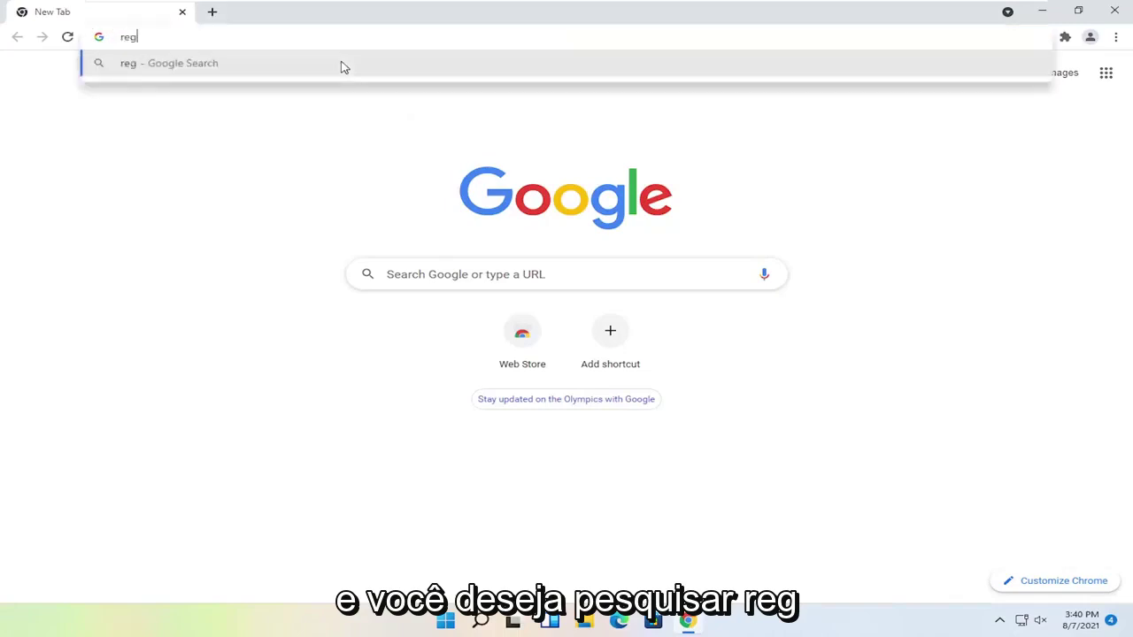
text(sof)
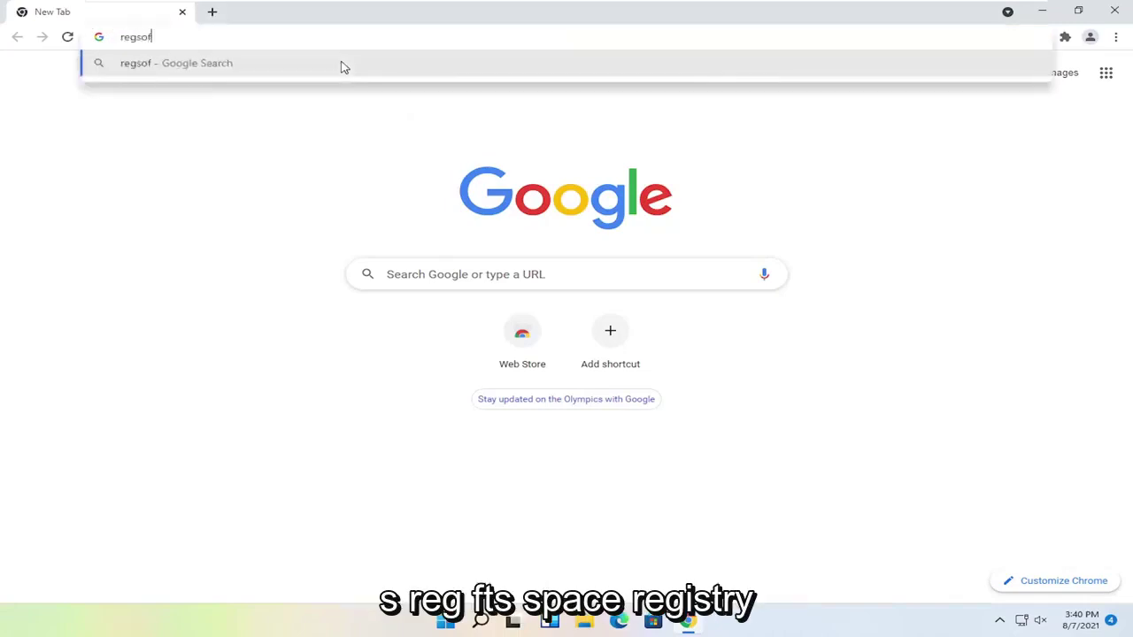
text(ts regis)
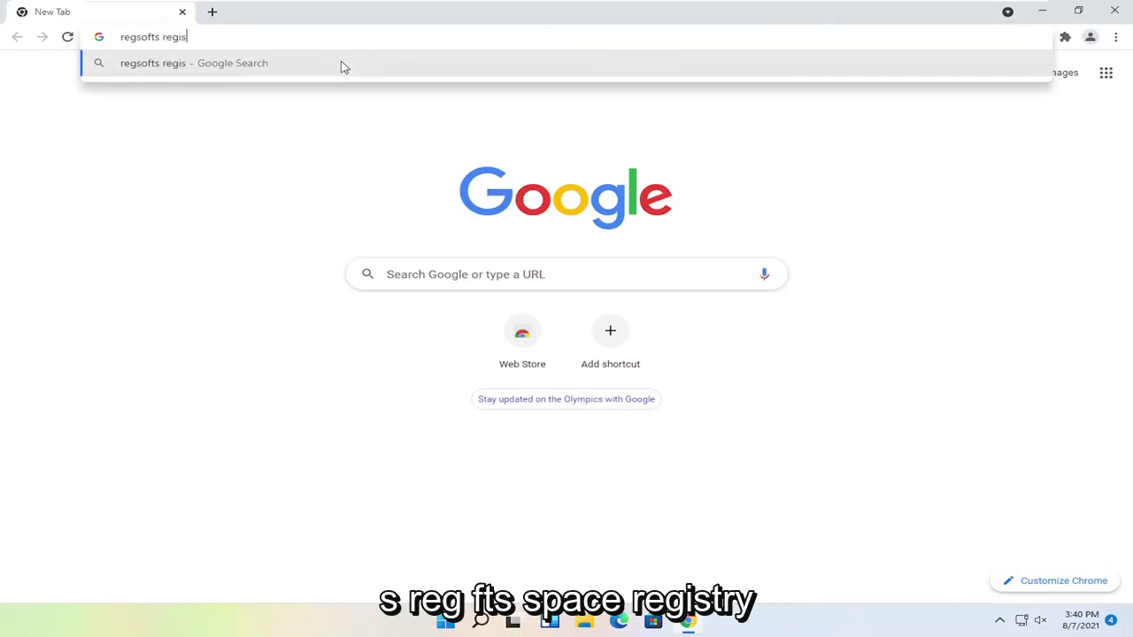
text(try repair)
key(Return)
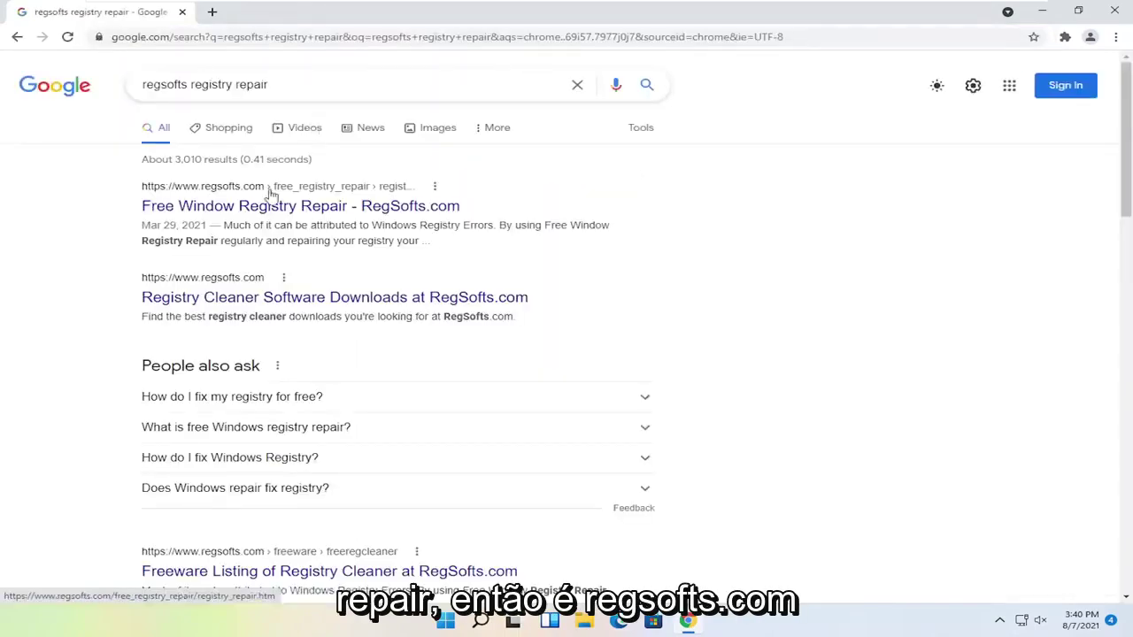
click(242, 206)
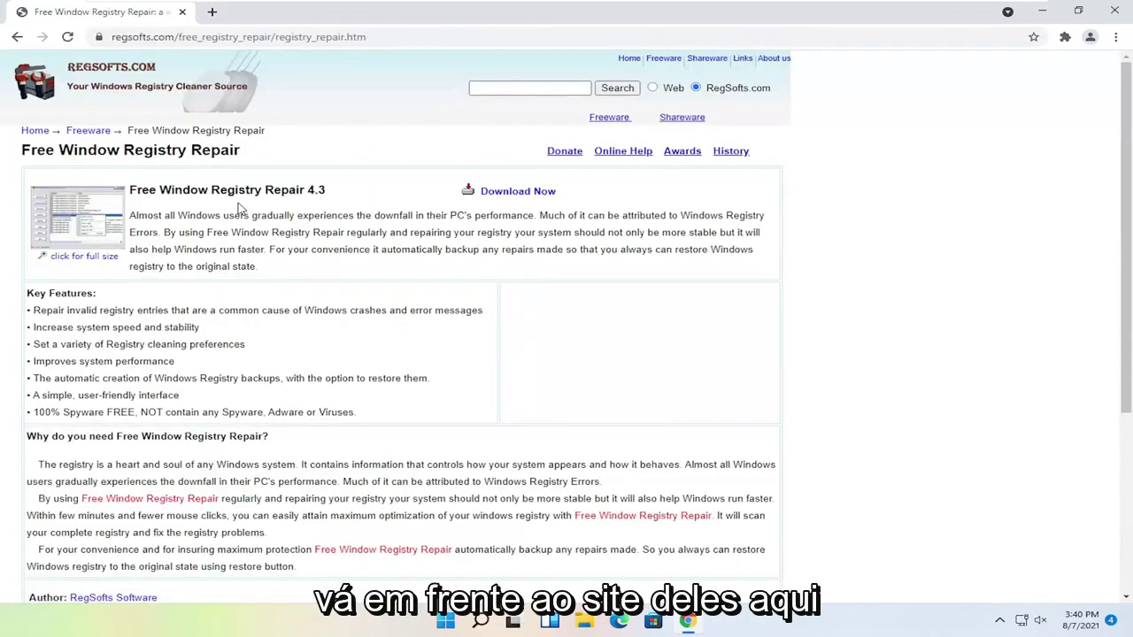
Step: Download RegpairSetup.exe from the RegSofts page and run it, allowing it to make changes and minimizing the browser
click(509, 197)
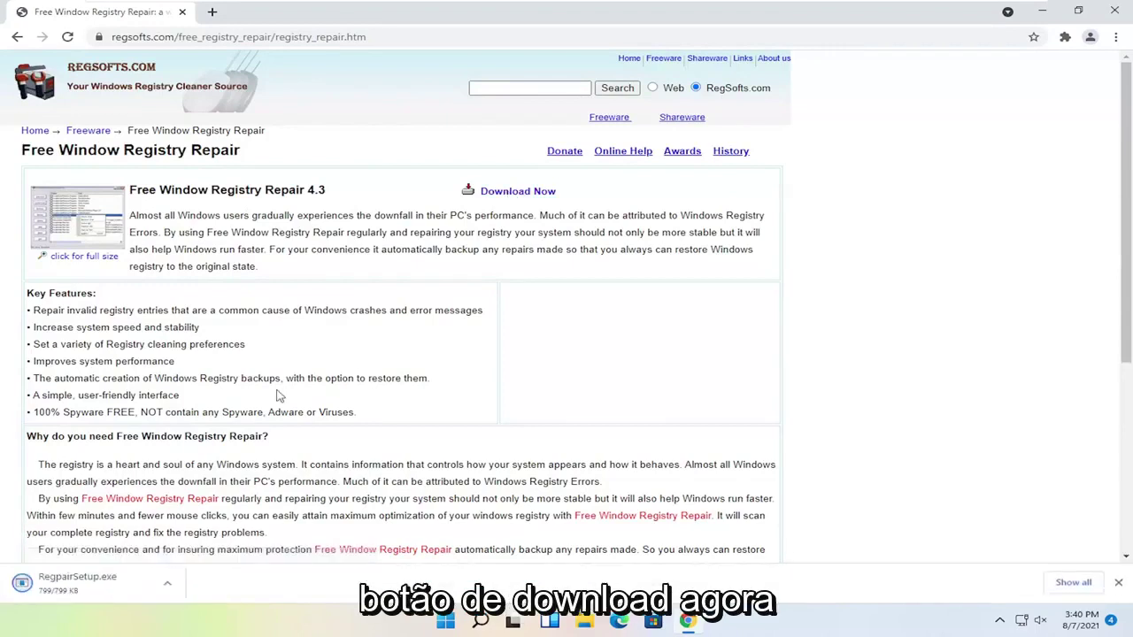
click(100, 591)
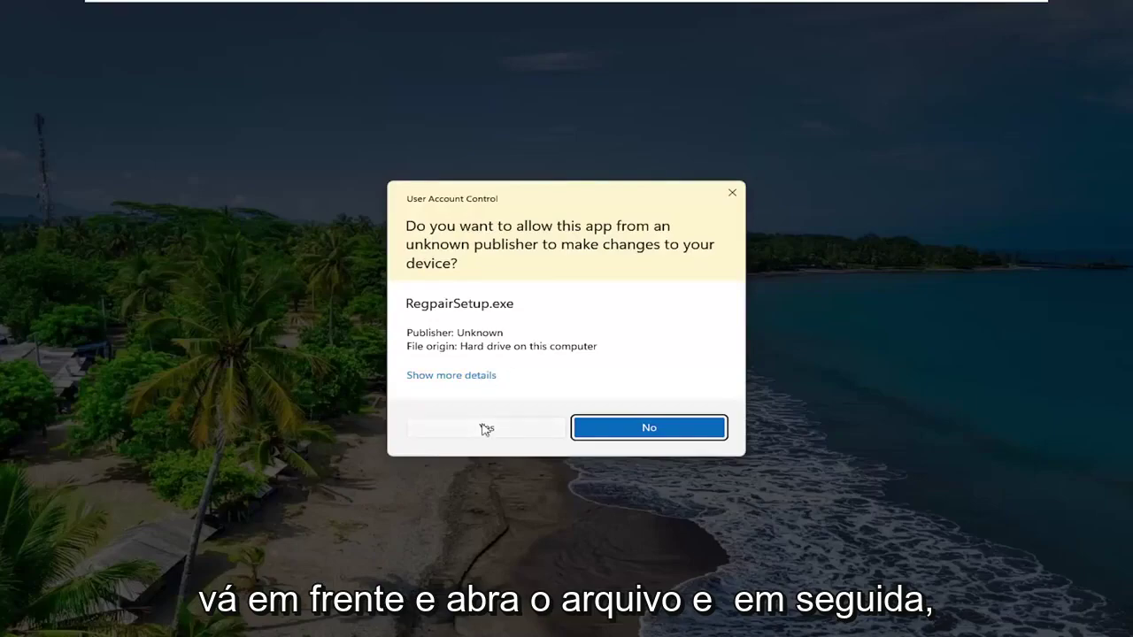
click(481, 428)
click(1035, 16)
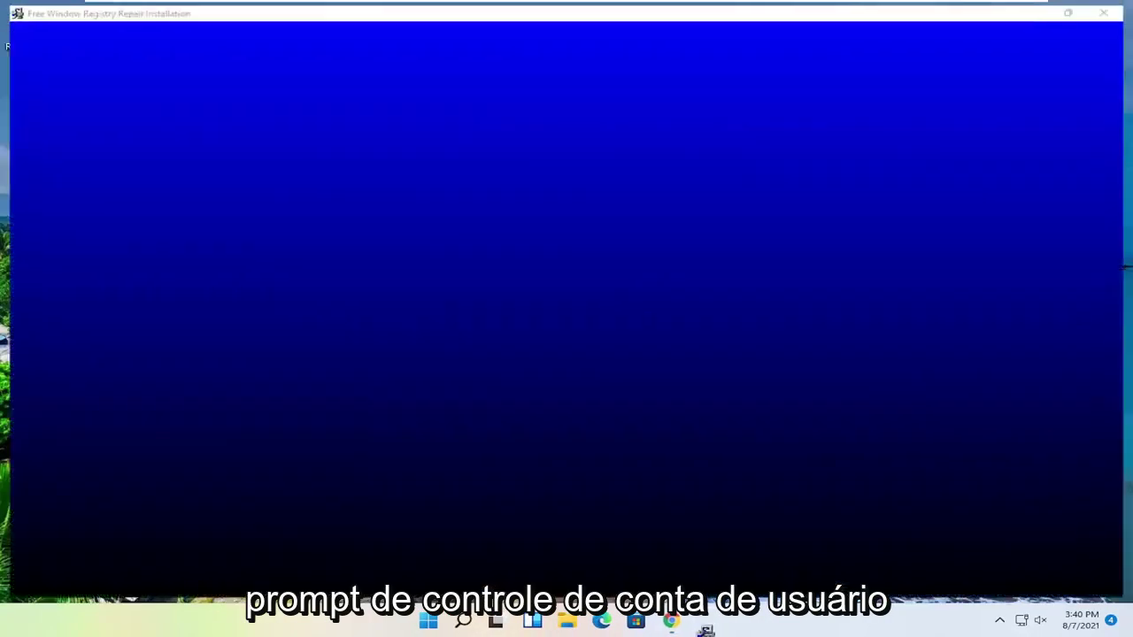
Step: Install Free Window Registry Repair with the default destination folder and program group, and launch it on finishing
click(667, 412)
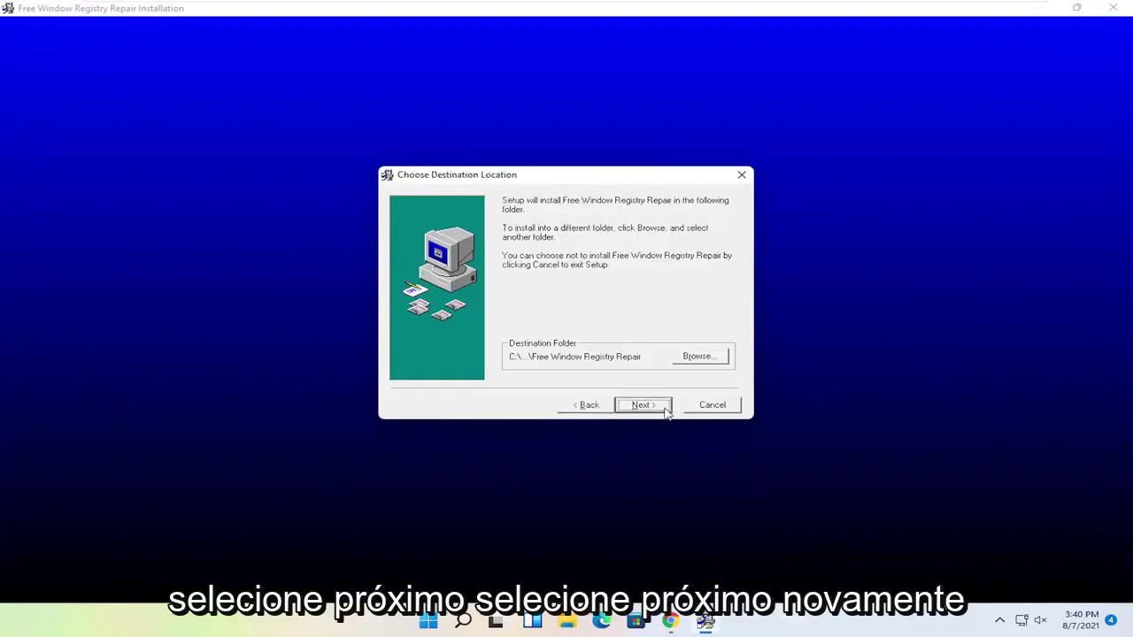
click(663, 412)
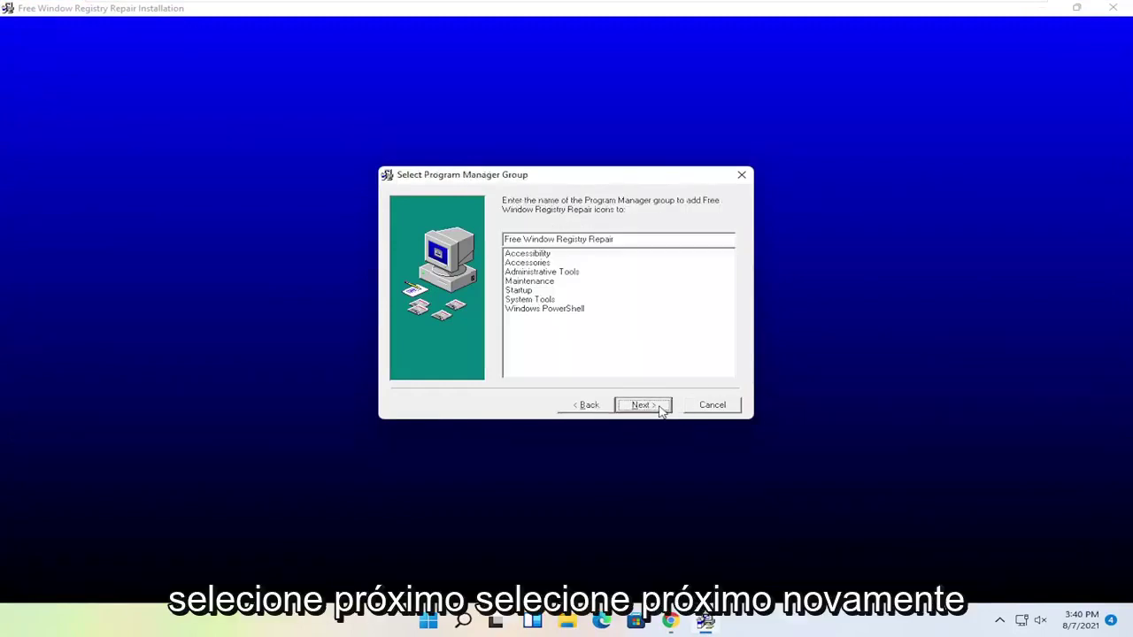
click(662, 411)
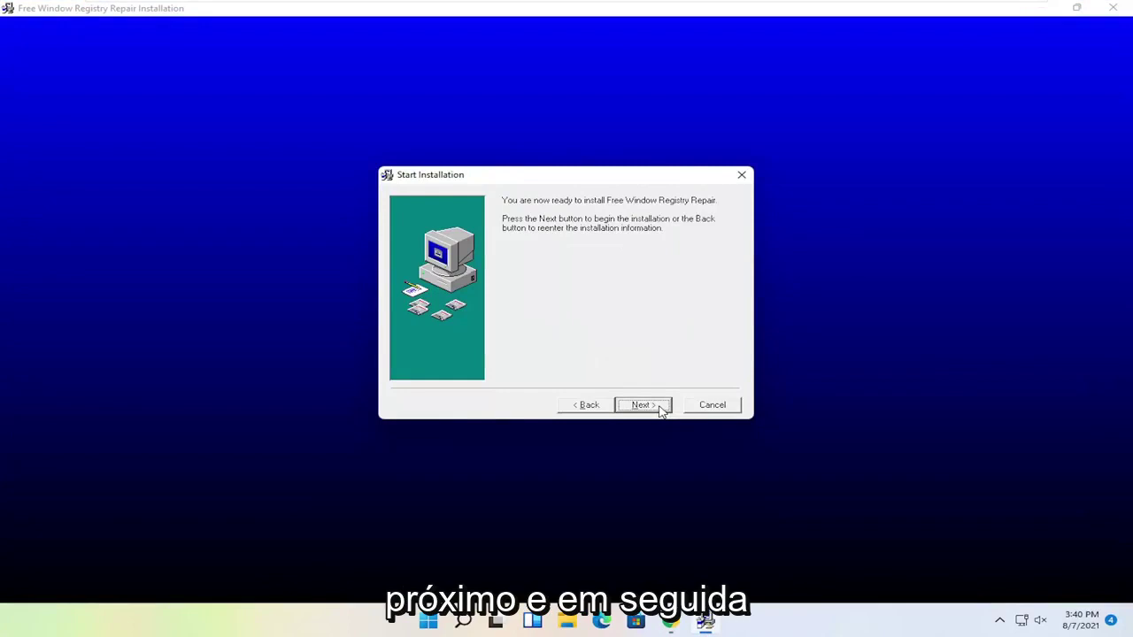
click(662, 411)
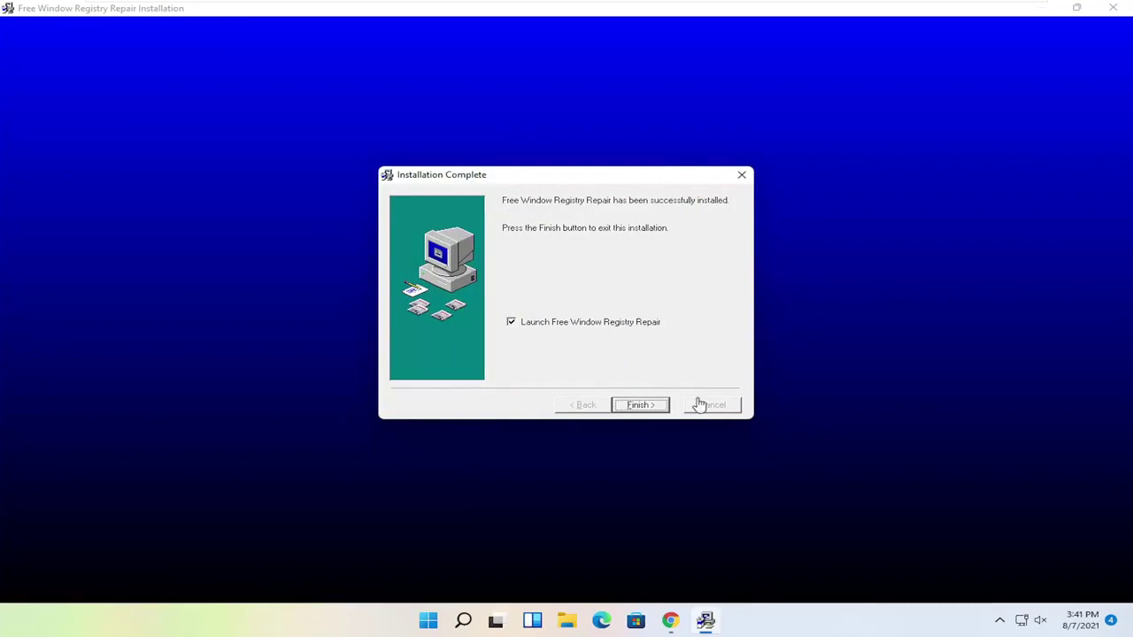
click(641, 405)
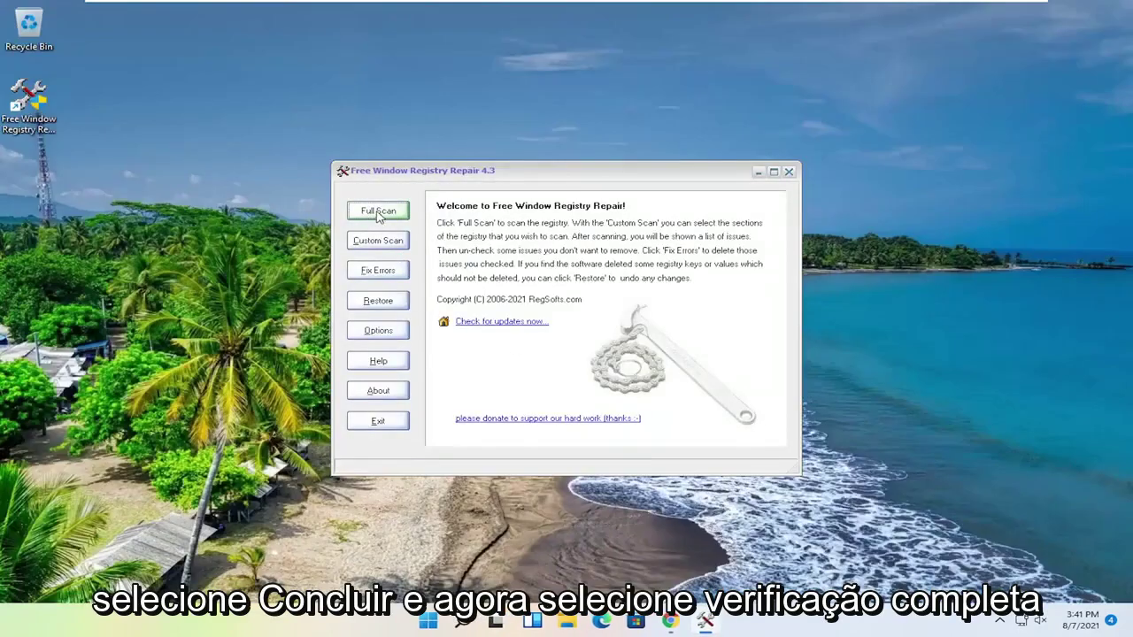
Step: Run a full registry scan and fix all selected errors, closing the repair program when done
click(379, 213)
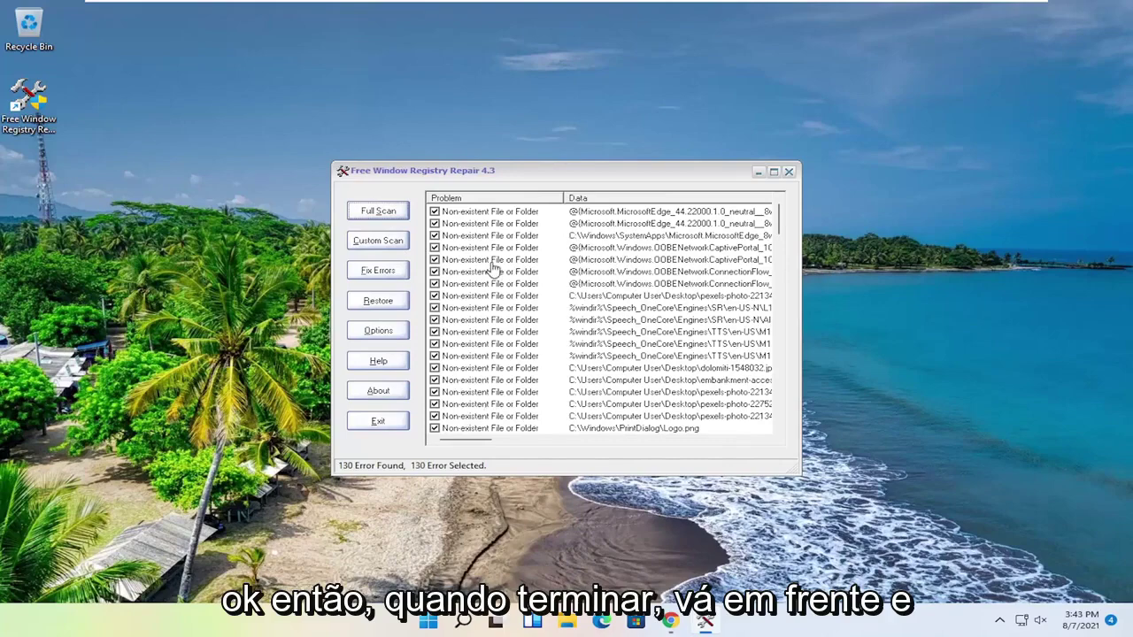
click(384, 274)
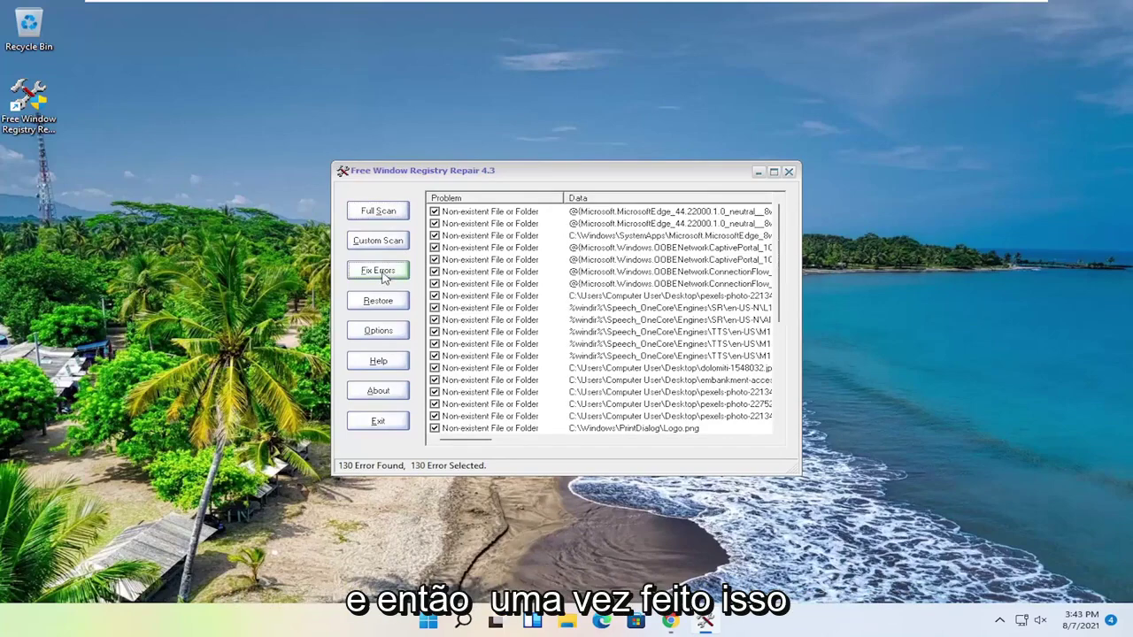
click(789, 172)
Step: Open Windows search from the desktop
right_click(445, 622)
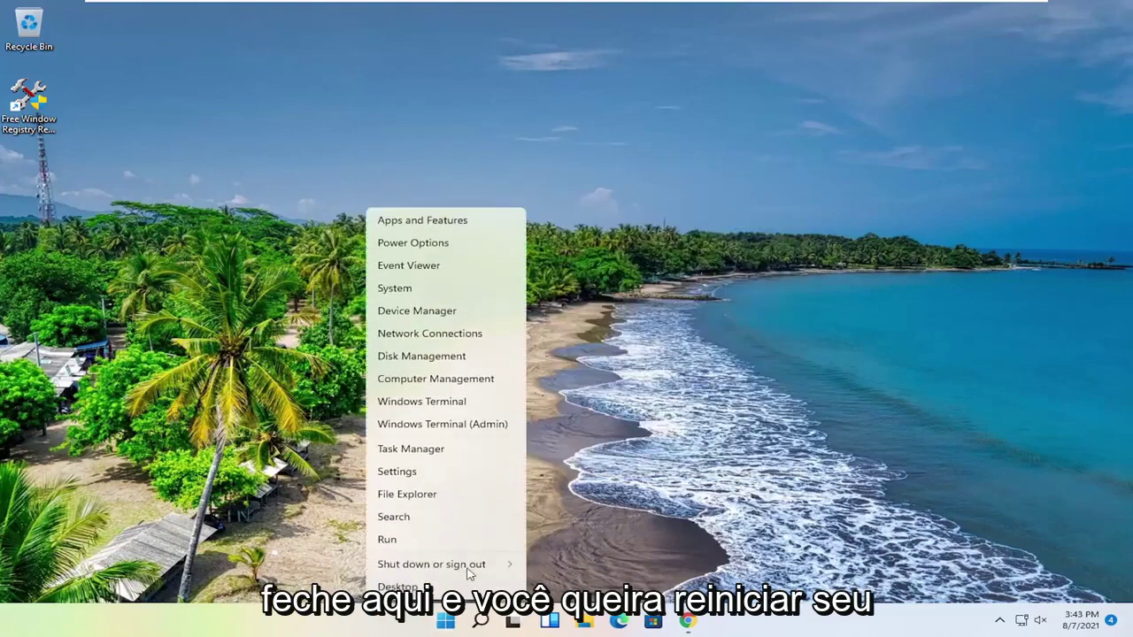
click(393, 516)
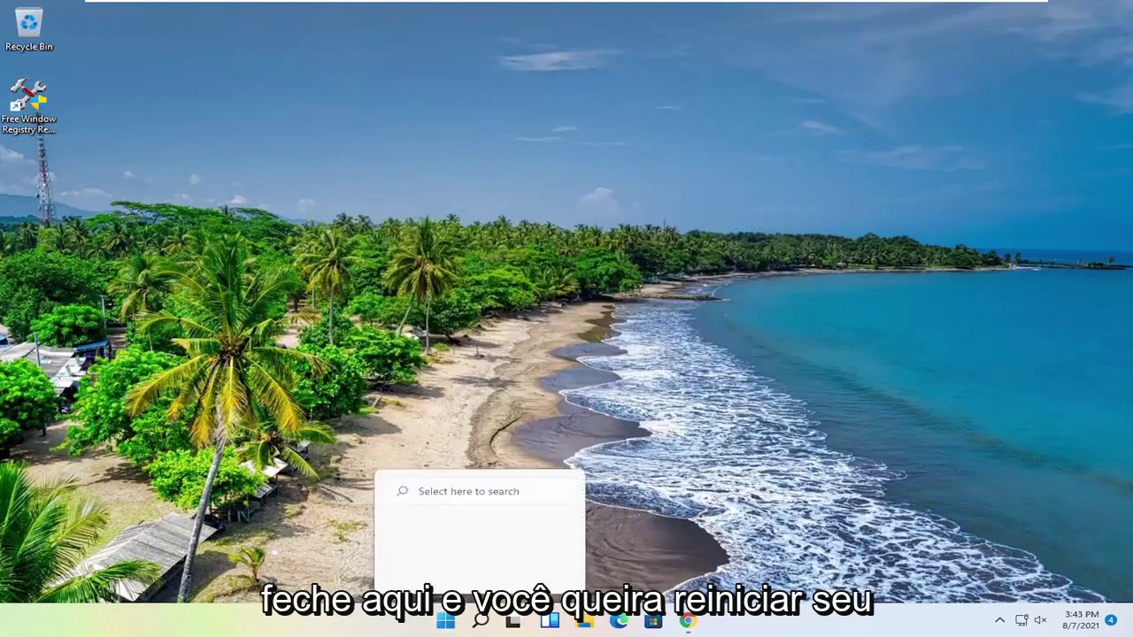